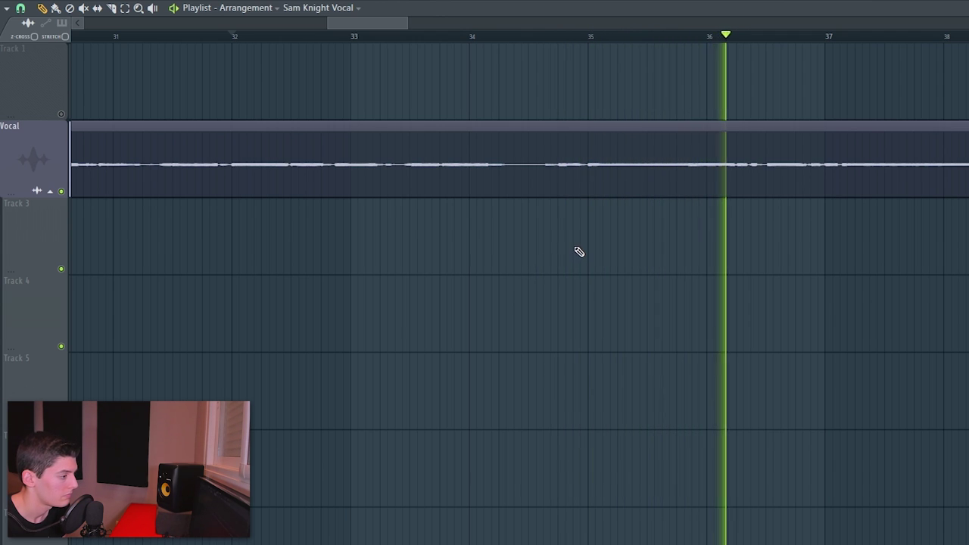
- Stop playback and slice the Vocal clip in the quiet gap between bars 34 and 35
{"action": "key", "text": "space"}
{"action": "left_click_drag", "start_coordinate": [550, 107], "coordinate": [867, 272]}
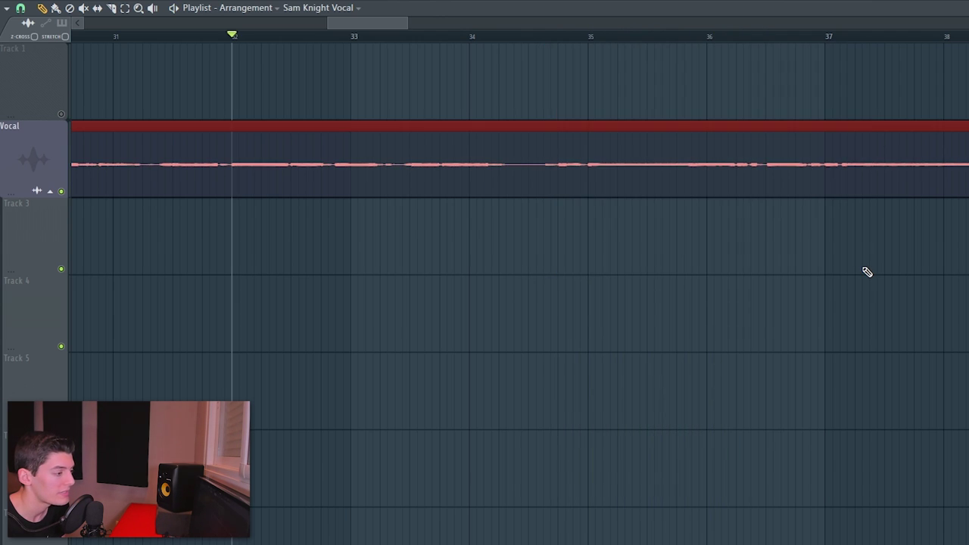
{"action": "left_click", "coordinate": [739, 234]}
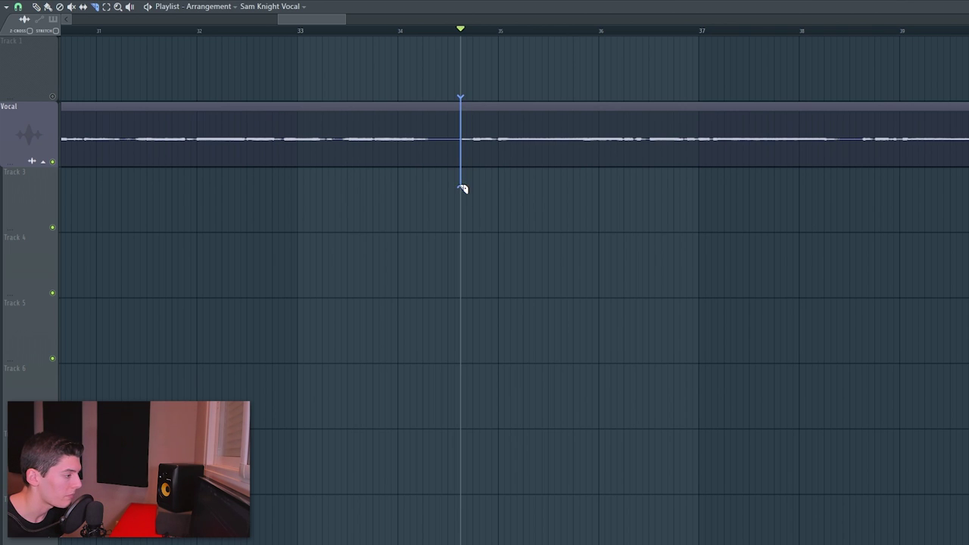
{"action": "left_click_drag", "start_coordinate": [318, 25], "coordinate": [341, 25]}
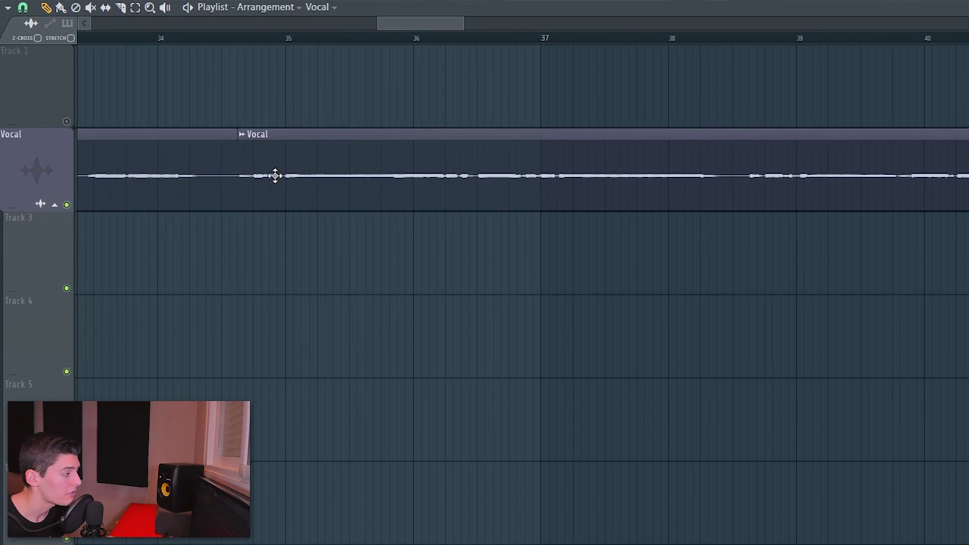
- Make a unique copy of the sliced Vocal clip and place it on Track 3, aligned with the slice
{"action": "left_click", "coordinate": [189, 196]}
{"action": "left_click", "coordinate": [239, 217]}
{"action": "left_click", "coordinate": [273, 323]}
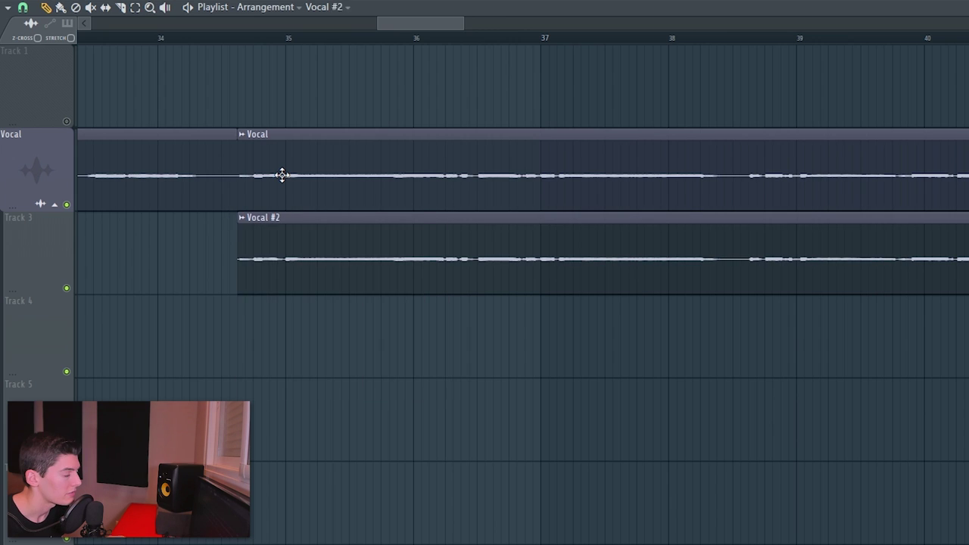
- Check the copied vocal's channel settings, then play the original and the copy together from the slice
{"action": "double_click", "coordinate": [281, 173]}
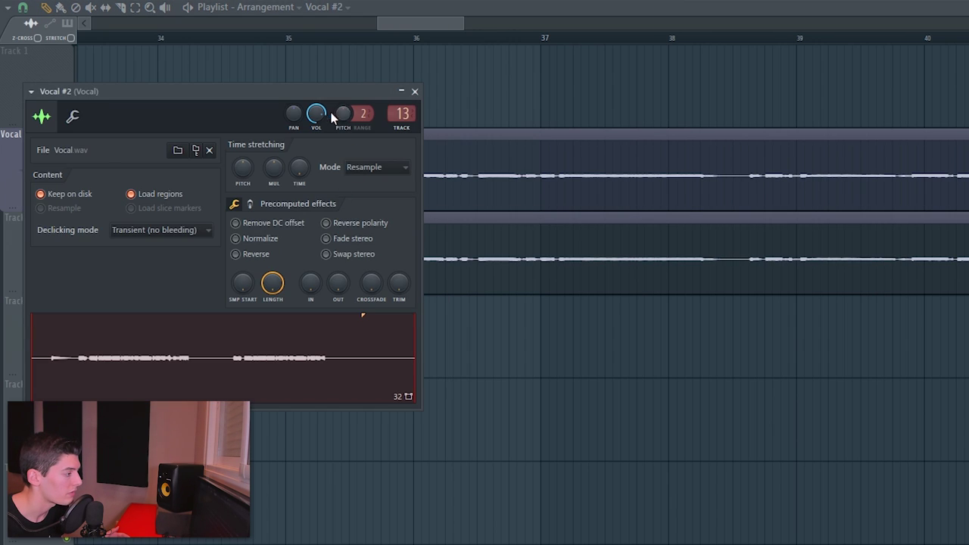
{"action": "key", "text": "Escape"}
{"action": "key", "text": "space"}
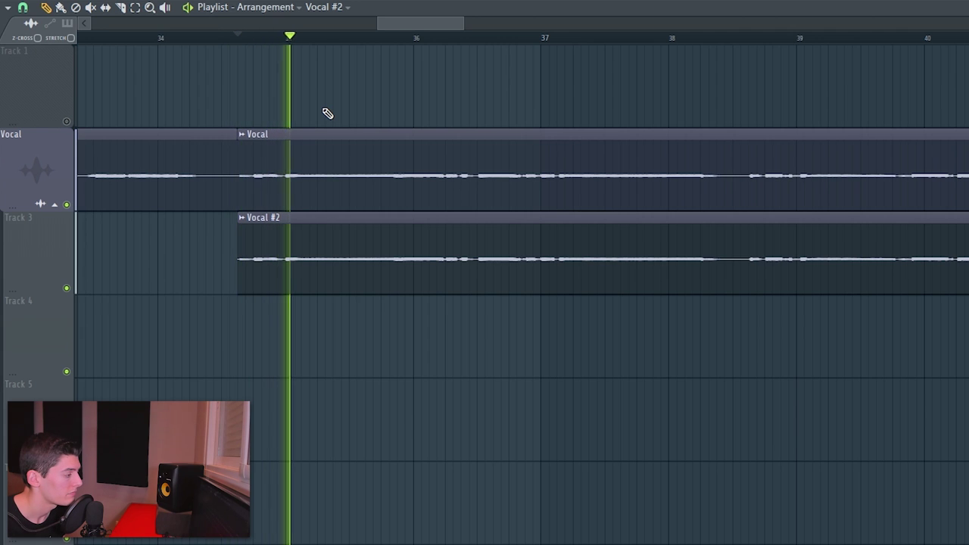
{"action": "key", "text": "space"}
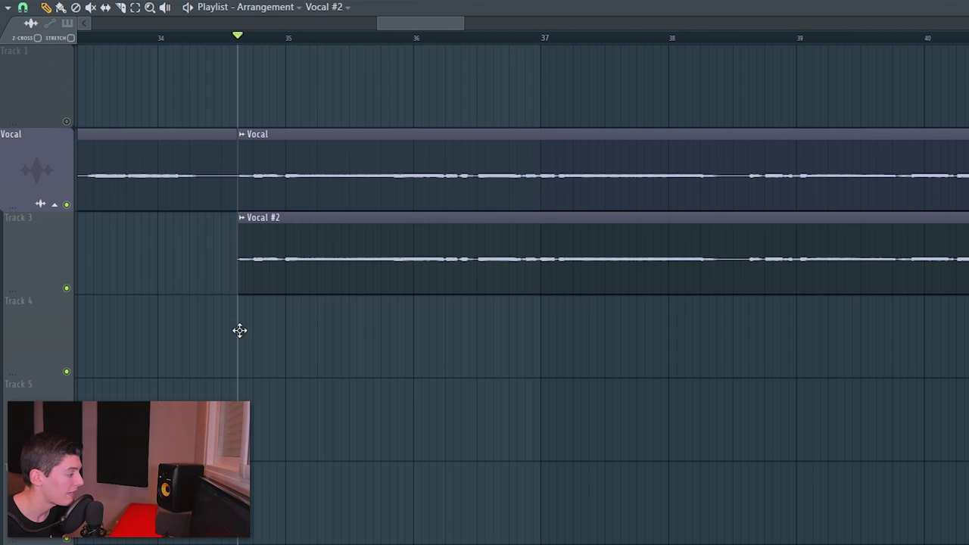
- Add a second unique vocal copy on Track 4, aligned with the slice, and mute the original Vocal track
{"action": "left_click", "coordinate": [239, 330]}
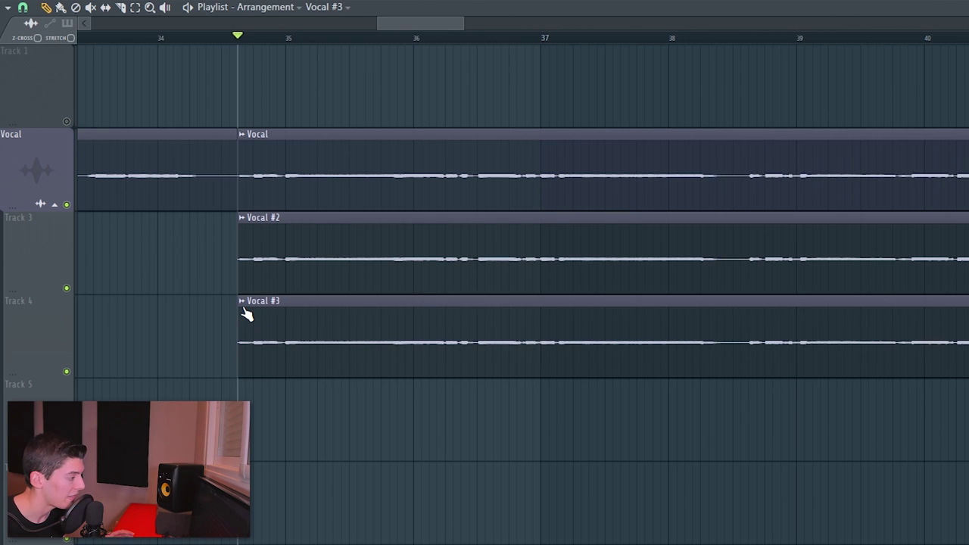
{"action": "double_click", "coordinate": [246, 314]}
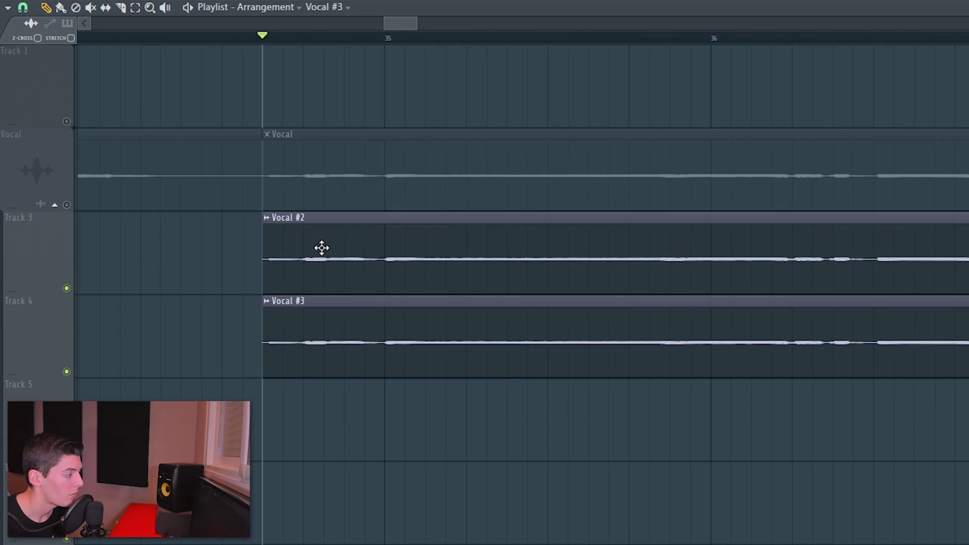
- Slightly lower the time-stretching pitch of the Vocal #2 layer and listen to both layers together
{"action": "double_click", "coordinate": [321, 247]}
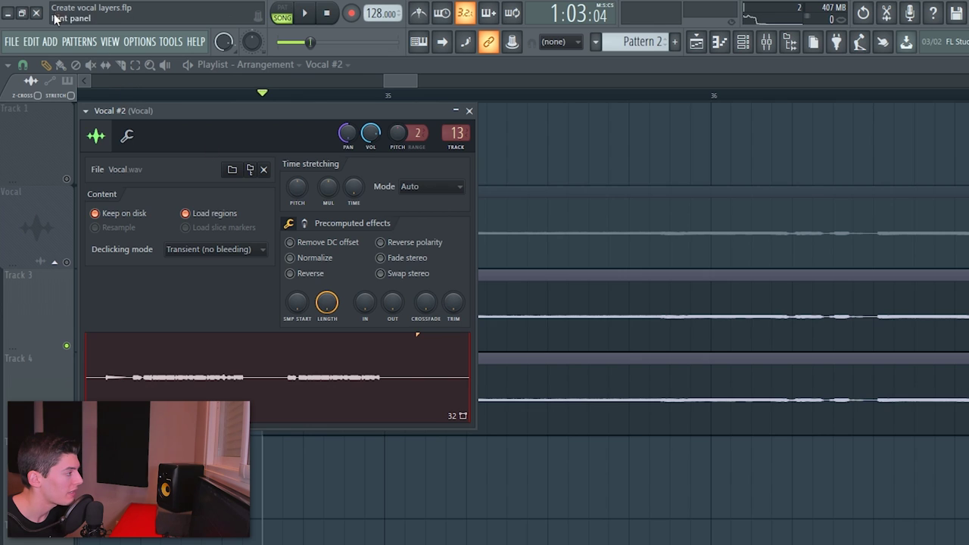
{"action": "left_click_drag", "start_coordinate": [298, 193], "coordinate": [298, 209]}
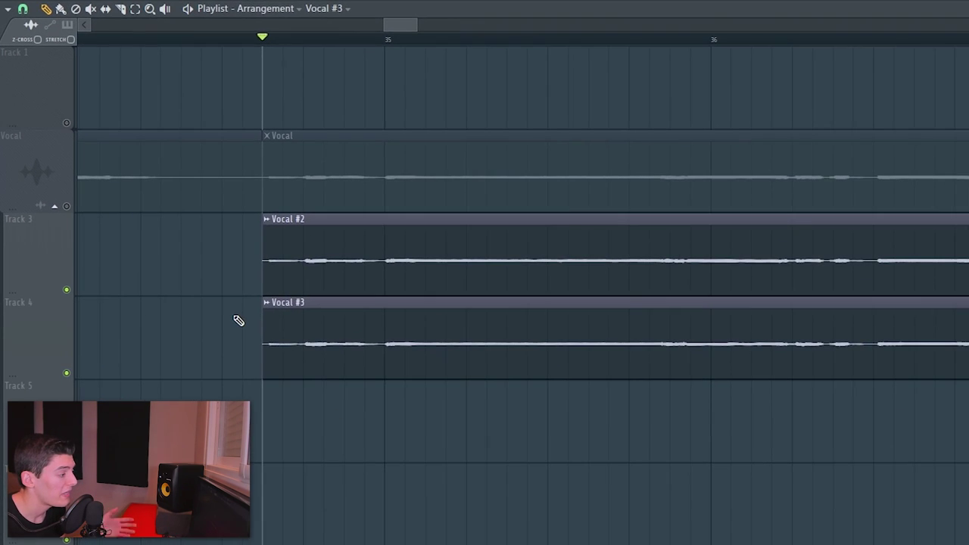
{"action": "key", "text": "space"}
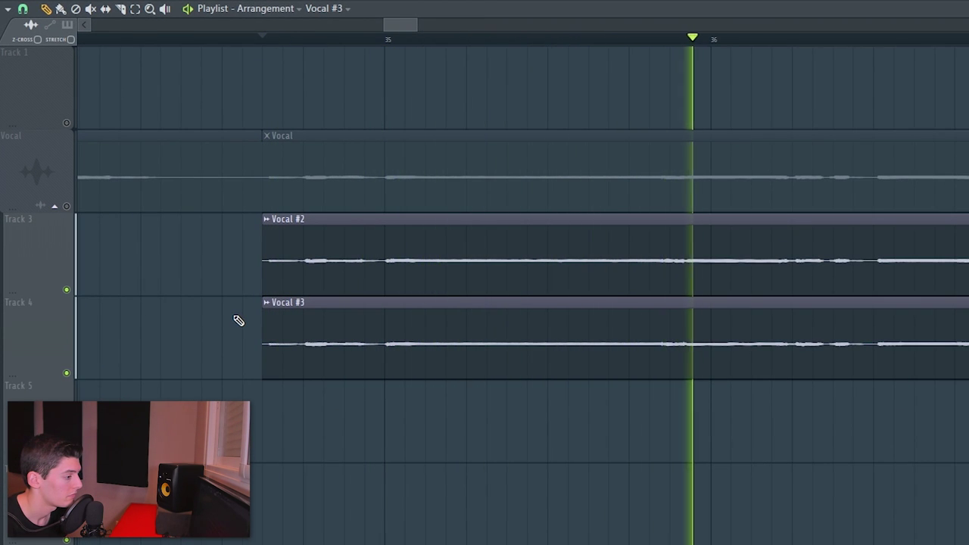
{"action": "key", "text": "space"}
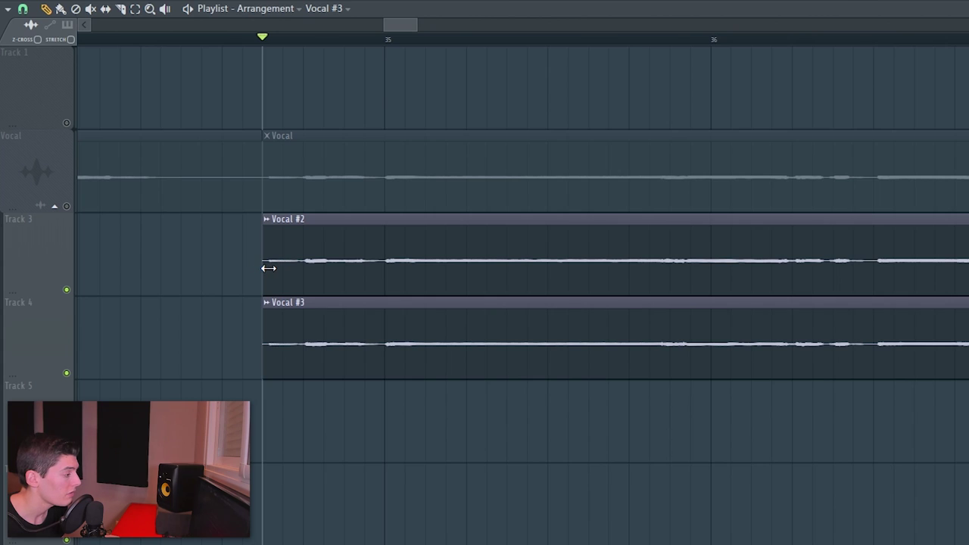
- Offset the layers in time by nudging the Vocal #2 clip slightly earlier and the Vocal #3 clip slightly later
{"action": "scroll", "coordinate": [268, 267], "scroll_direction": "up", "scroll_amount": 4}
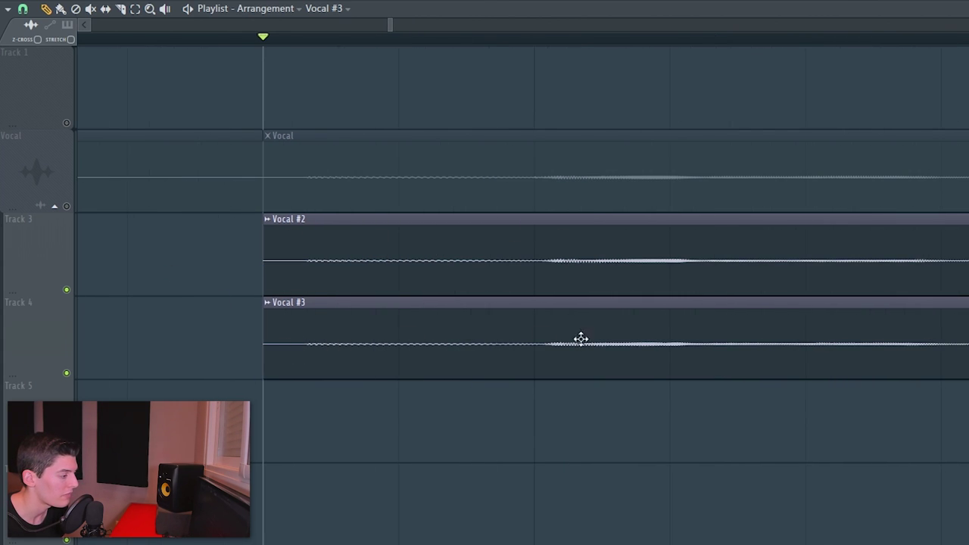
{"action": "left_click_drag", "start_coordinate": [574, 265], "coordinate": [563, 269]}
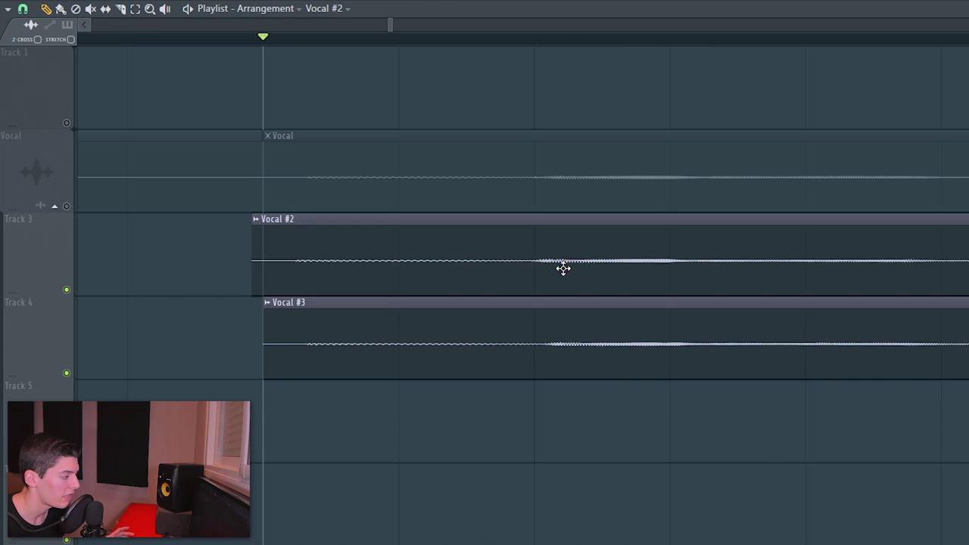
{"action": "left_click_drag", "start_coordinate": [505, 331], "coordinate": [508, 330]}
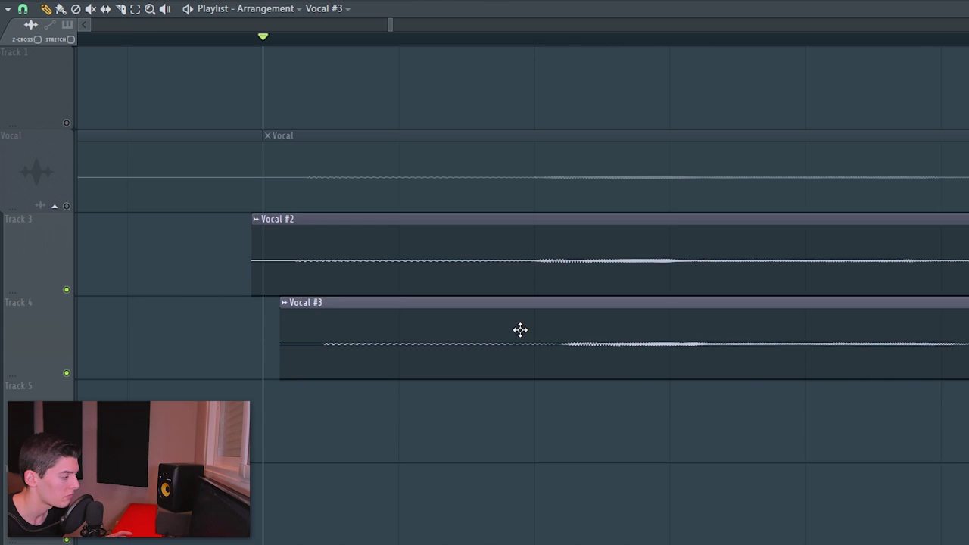
- Resize the starts of Vocal #3 and Vocal #2 to line up with the original slice point, then play the layers
{"action": "left_click_drag", "start_coordinate": [280, 353], "coordinate": [264, 353]}
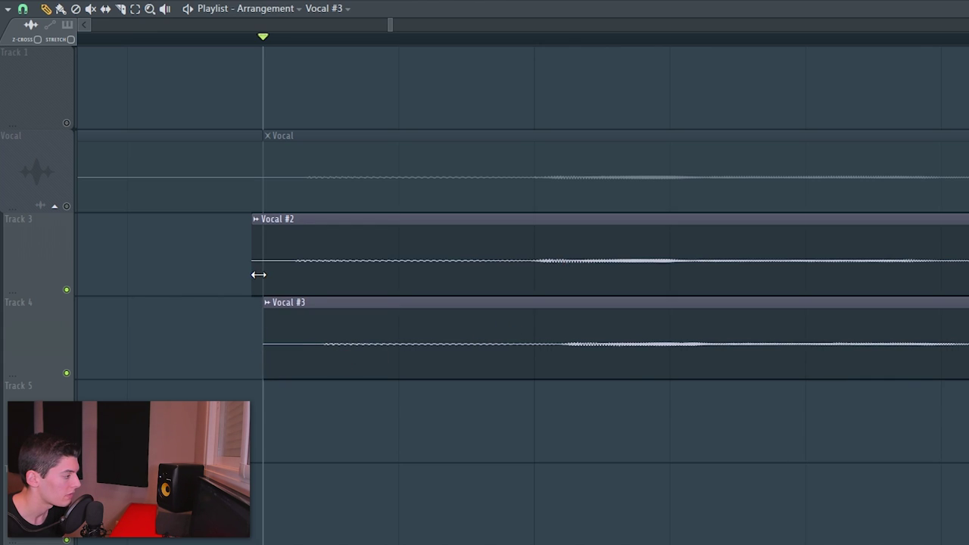
{"action": "left_click_drag", "start_coordinate": [253, 274], "coordinate": [263, 275]}
{"action": "scroll", "coordinate": [211, 387], "scroll_direction": "down", "scroll_amount": 3}
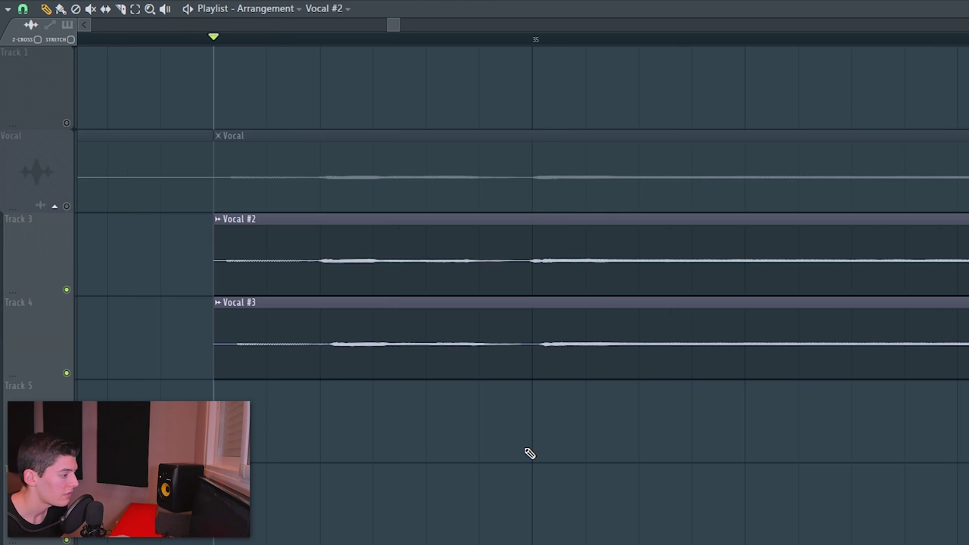
{"action": "key", "text": "space"}
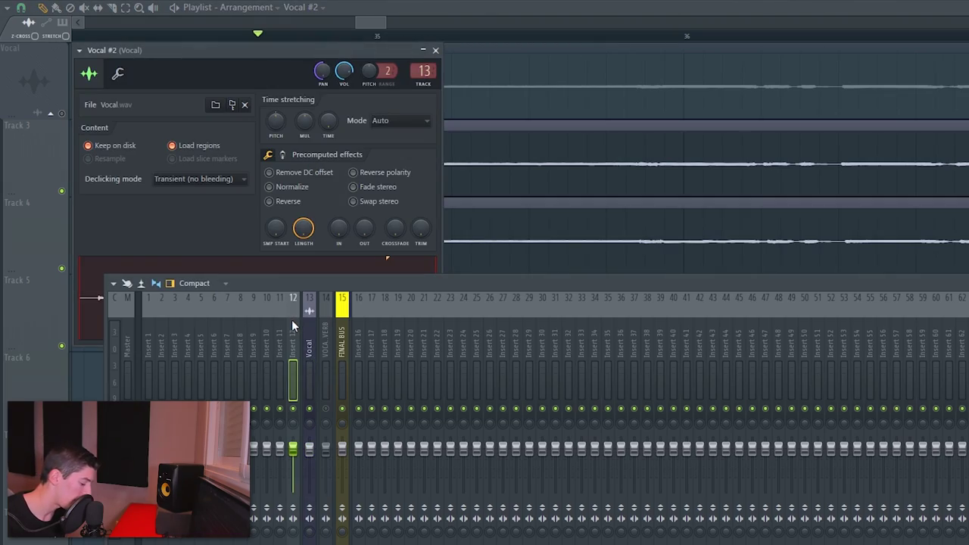
- Assign the Vocal #2 layer to mixer insert 12 and route that insert only to the Vocal track on insert 13
{"action": "key", "text": "ctrl+l"}
{"action": "key", "text": "Escape"}
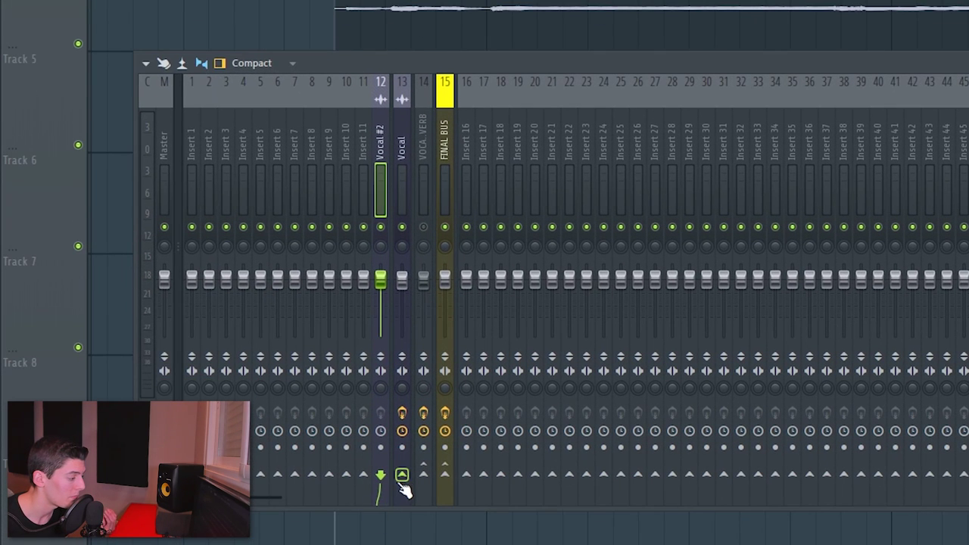
{"action": "right_click", "coordinate": [403, 478]}
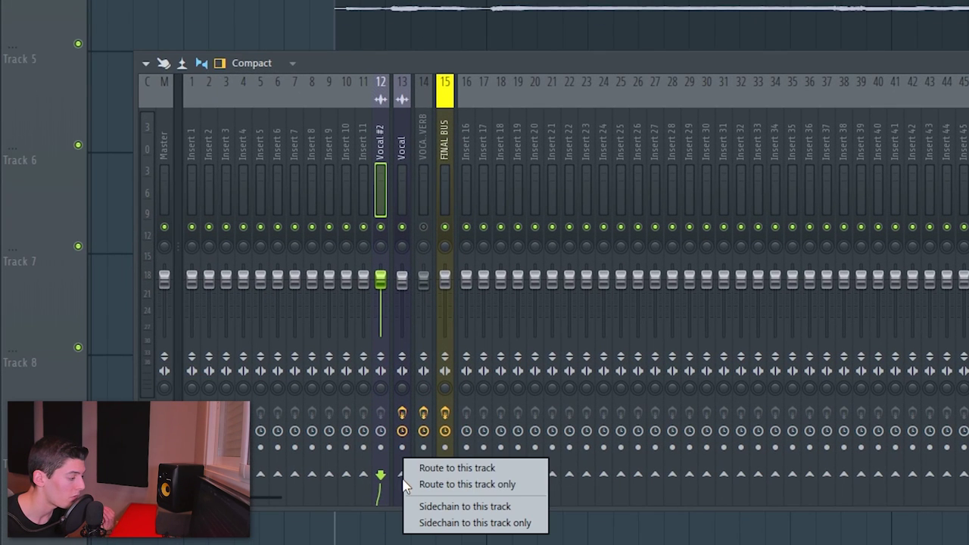
{"action": "left_click", "coordinate": [429, 484]}
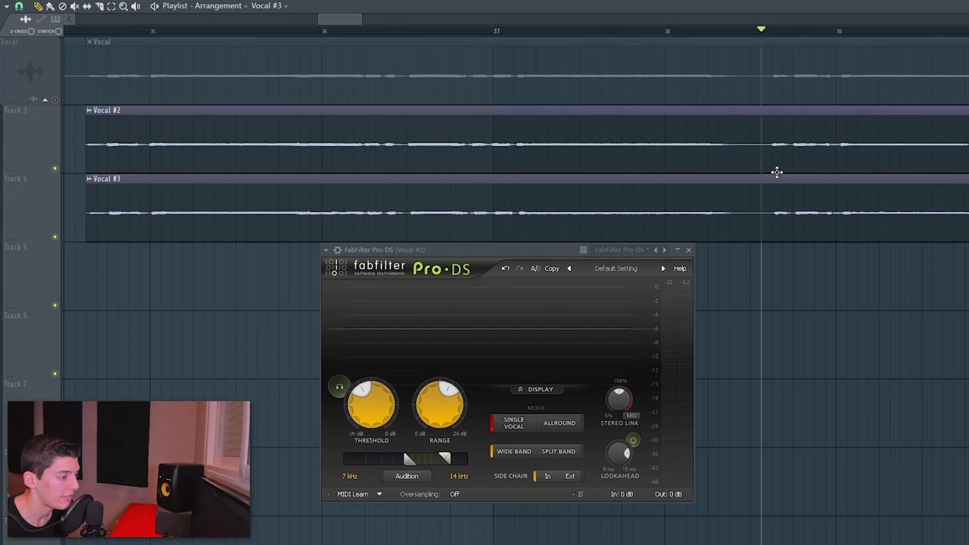
- Play the vocal layers from between bars 38 and 39 to hear FabFilter Pro-DS working on the Vocal #2 insert
{"action": "key", "text": "space"}
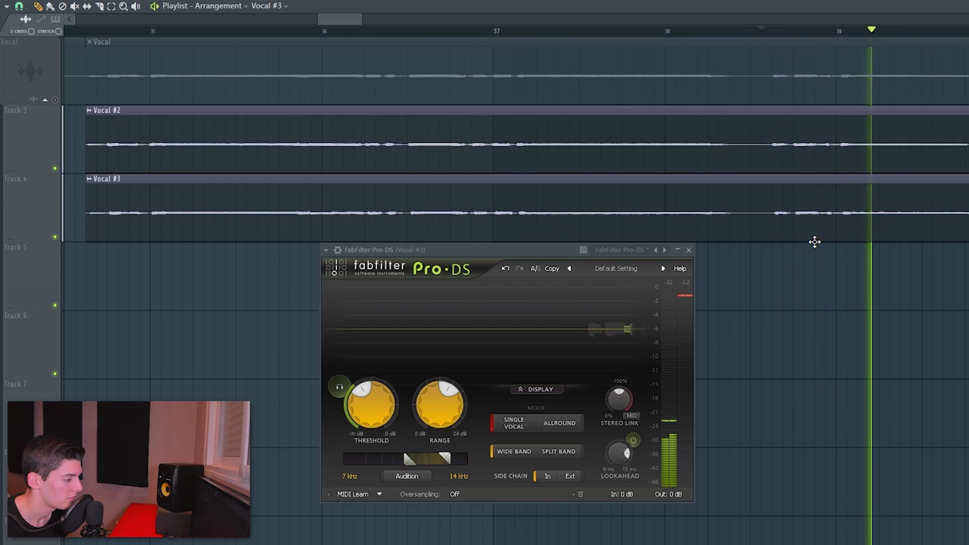
{"action": "key", "text": "space"}
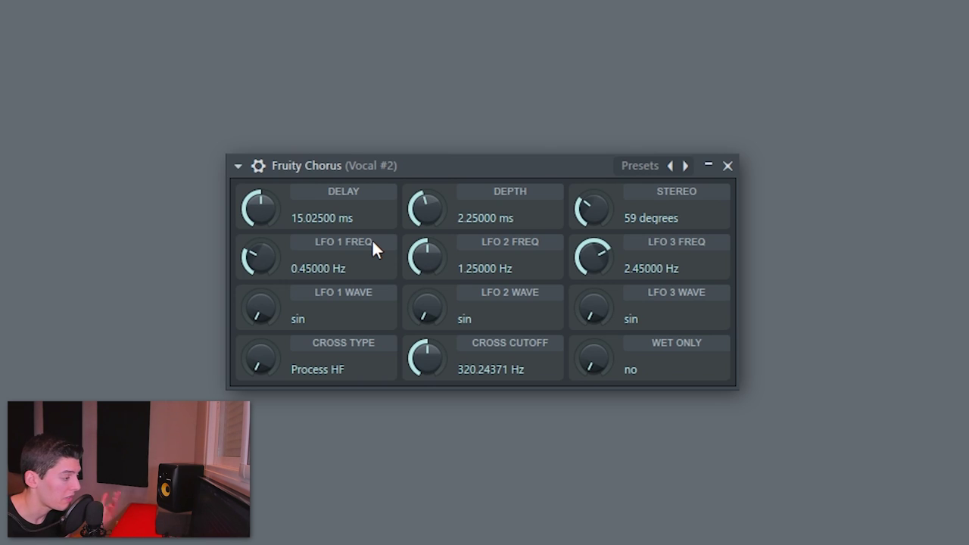
- Set Fruity Chorus to 2.36 ms delay, 1.82 ms depth, 28 degrees stereo, 2.43 Hz LFO 2, 0 Hz LFO 3, 444 Hz cutoff; show the mixer
{"action": "scroll", "coordinate": [380, 249], "scroll_direction": "down", "scroll_amount": 1}
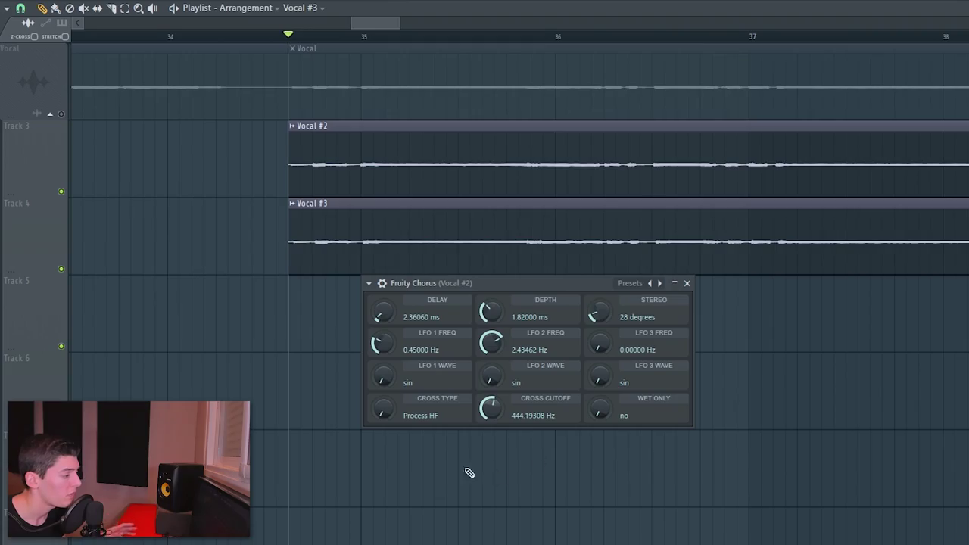
{"action": "key", "text": "F9"}
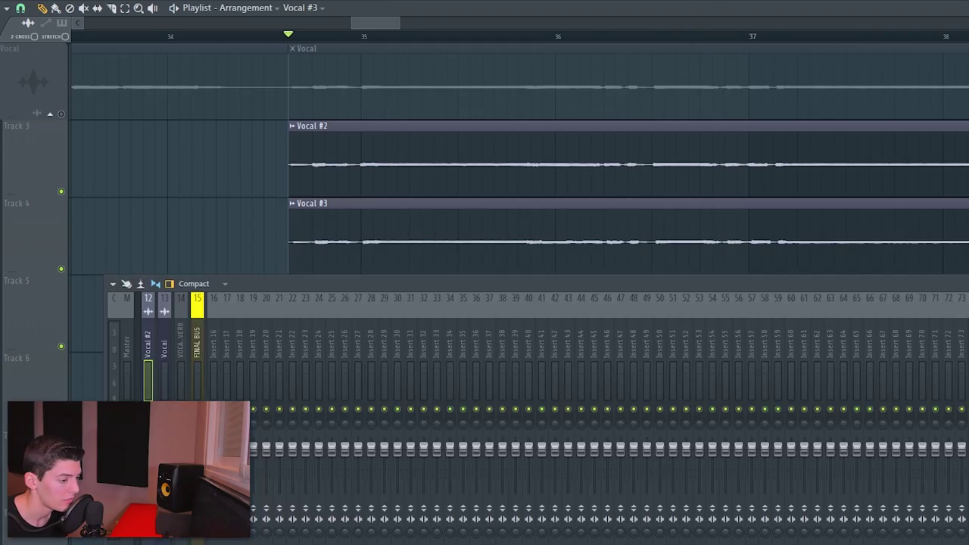